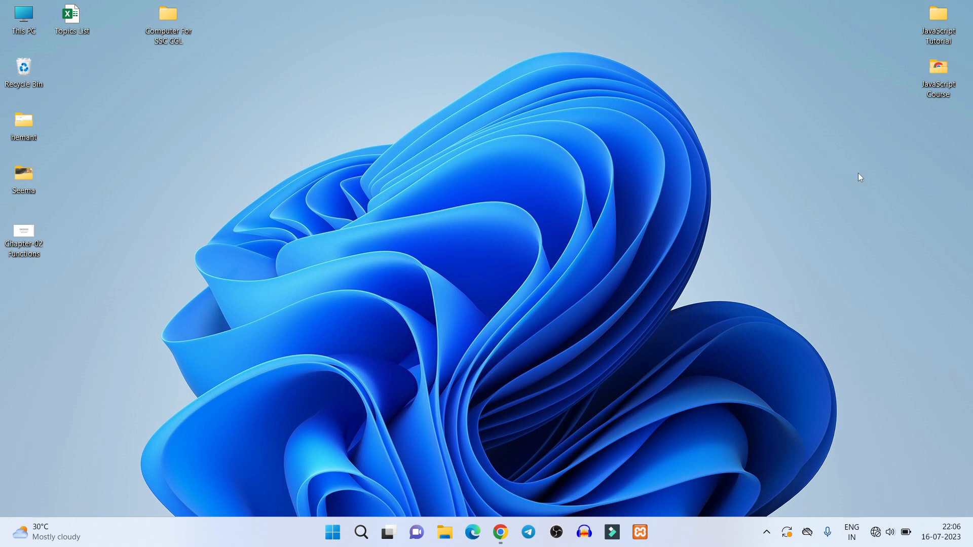
Open Chrome, search the web for "download java" and open Oracle's Java Downloads page
{"action": "left_click", "coordinate": [501, 534]}
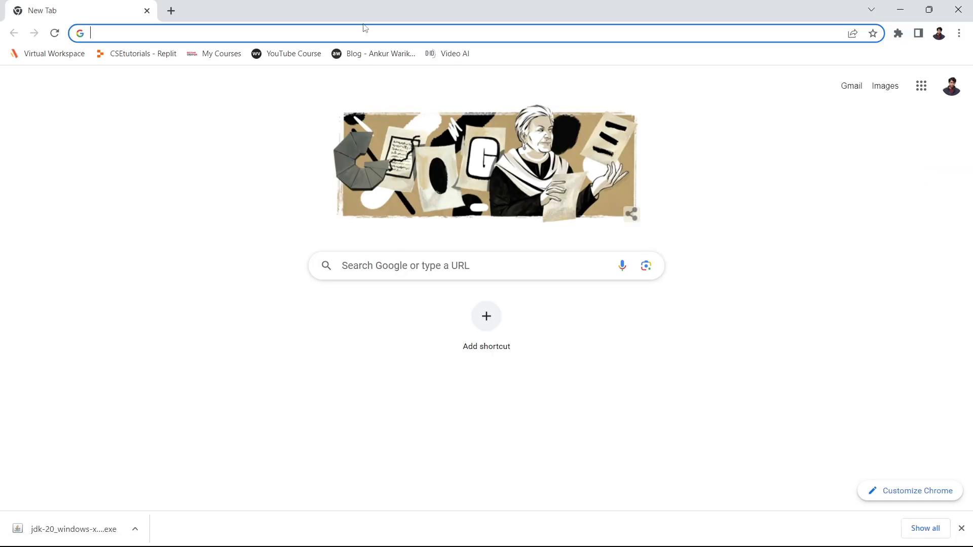
{"action": "left_click", "coordinate": [368, 31]}
{"action": "type", "text": "download java"}
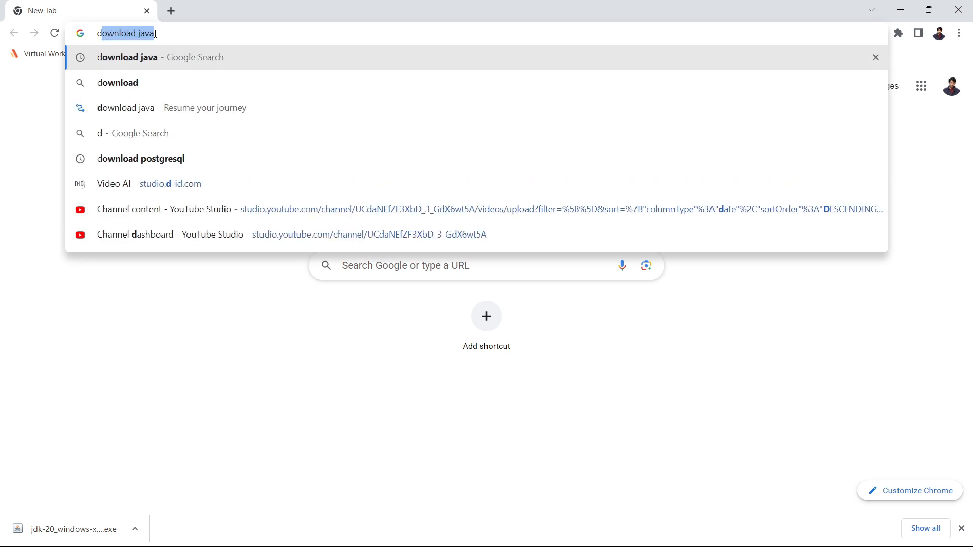
{"action": "key", "text": "Right"}
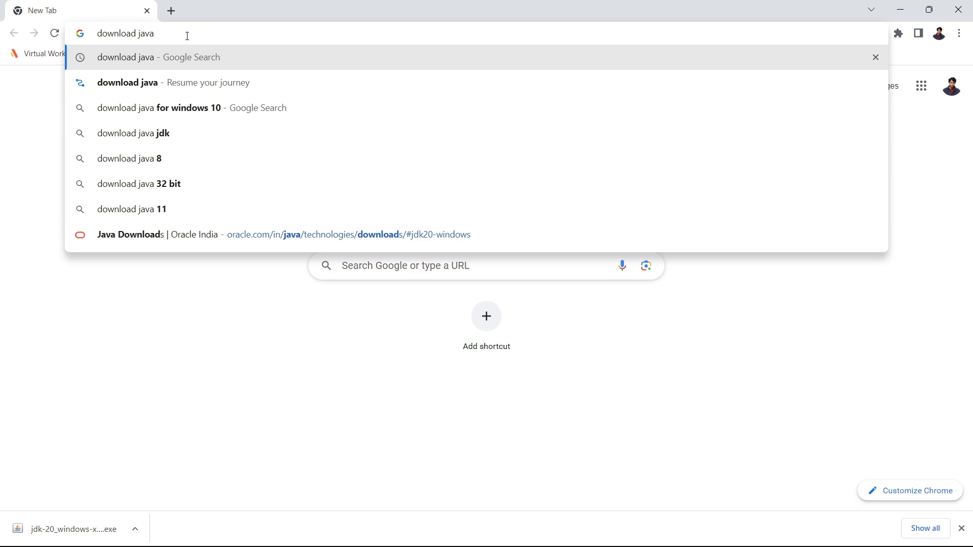
{"action": "key", "text": "Return"}
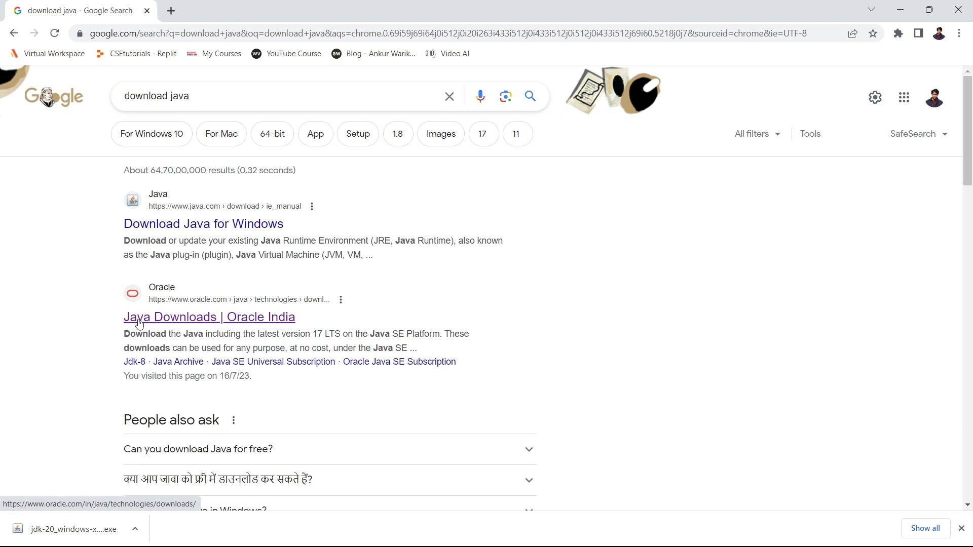
{"action": "left_click", "coordinate": [188, 318]}
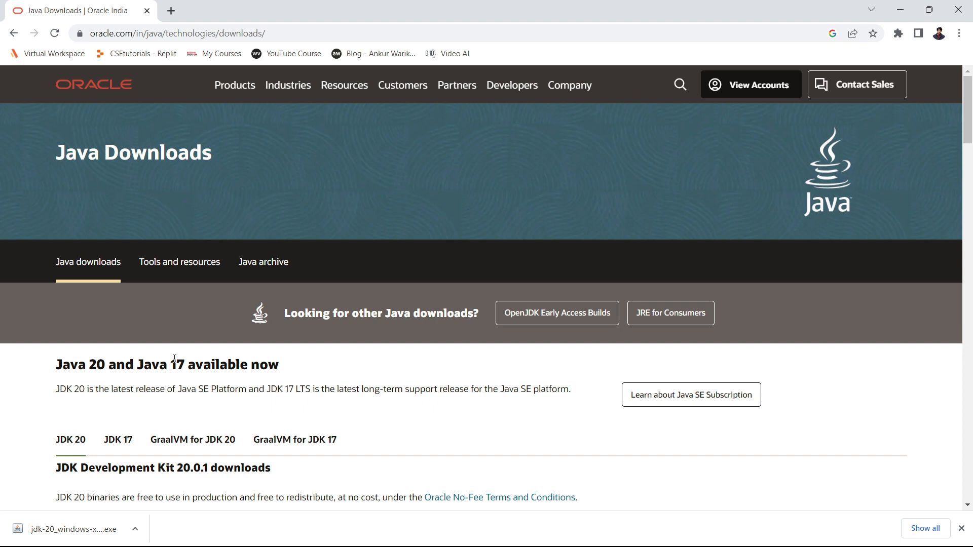
Go to the JDK 20 section of the Java Downloads page and show its Windows downloads
{"action": "scroll", "coordinate": [101, 354], "scroll_direction": "down", "scroll_amount": 1}
{"action": "left_click_drag", "start_coordinate": [69, 327], "coordinate": [241, 325]}
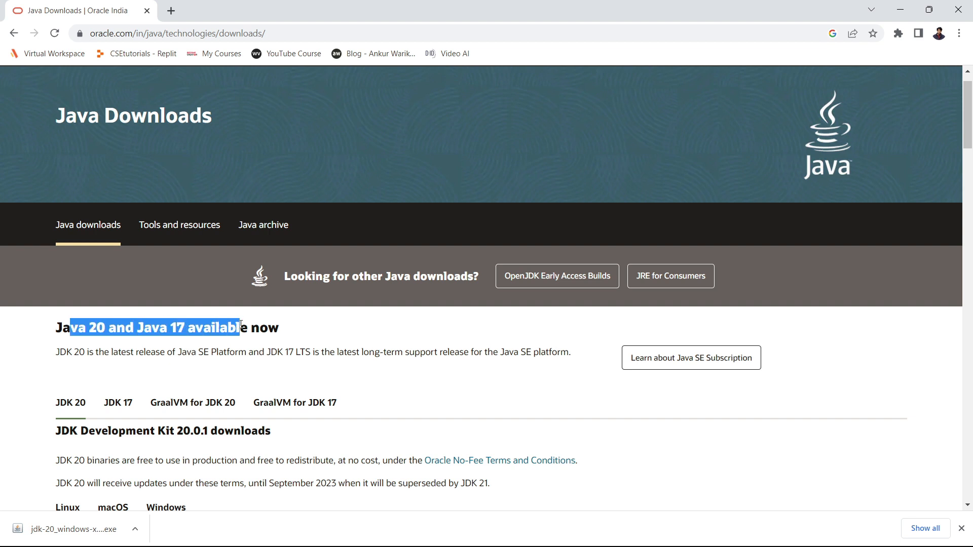
{"action": "left_click_drag", "start_coordinate": [66, 352], "coordinate": [210, 353]}
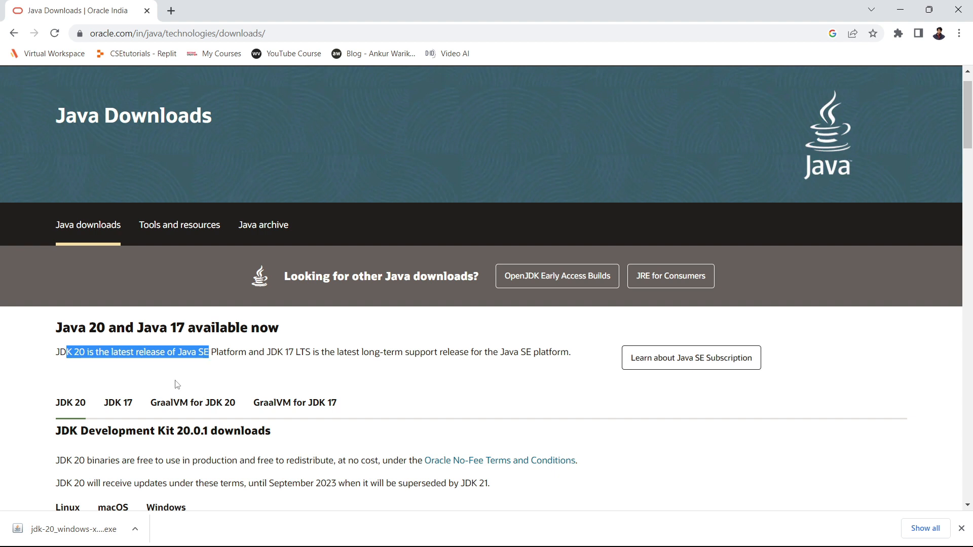
{"action": "scroll", "coordinate": [177, 385], "scroll_direction": "down", "scroll_amount": 1}
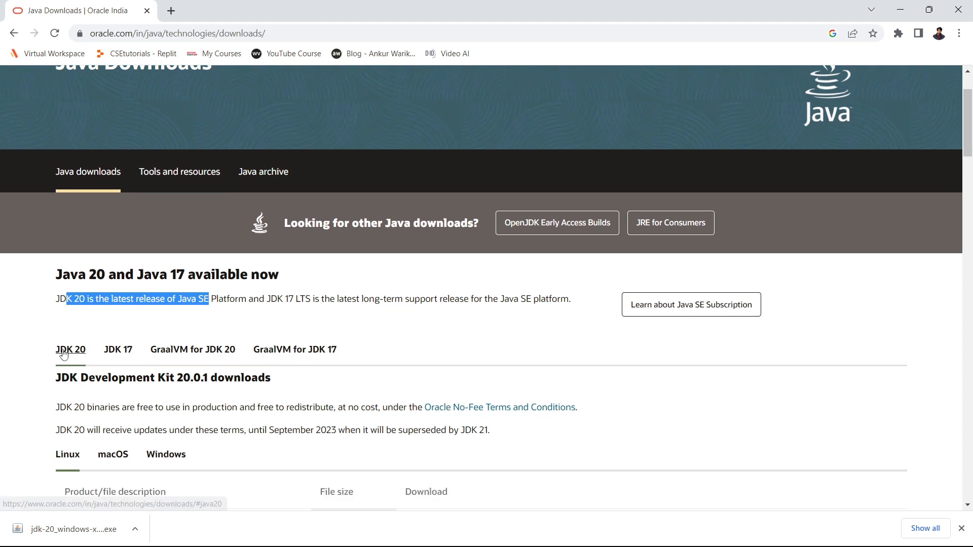
{"action": "scroll", "coordinate": [63, 354], "scroll_direction": "down", "scroll_amount": 2}
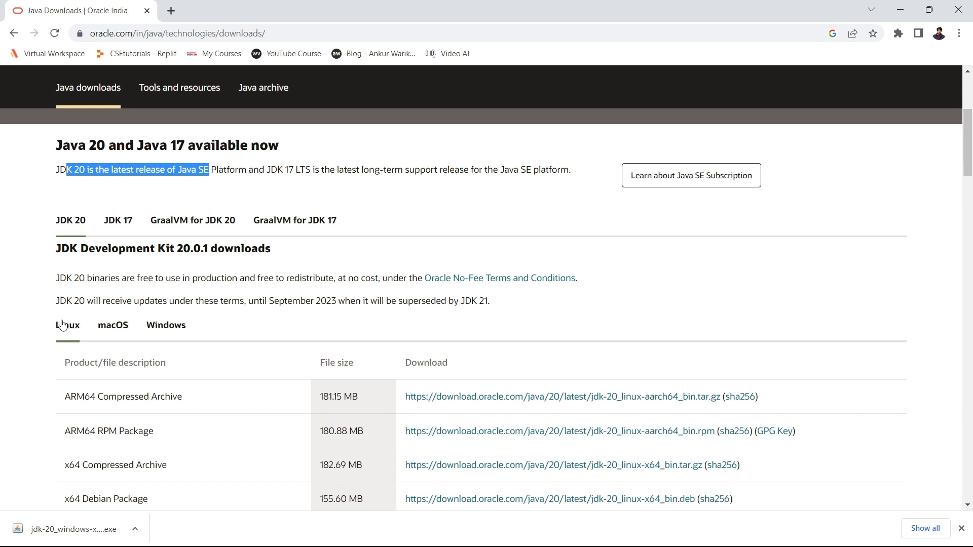
{"action": "left_click", "coordinate": [169, 329]}
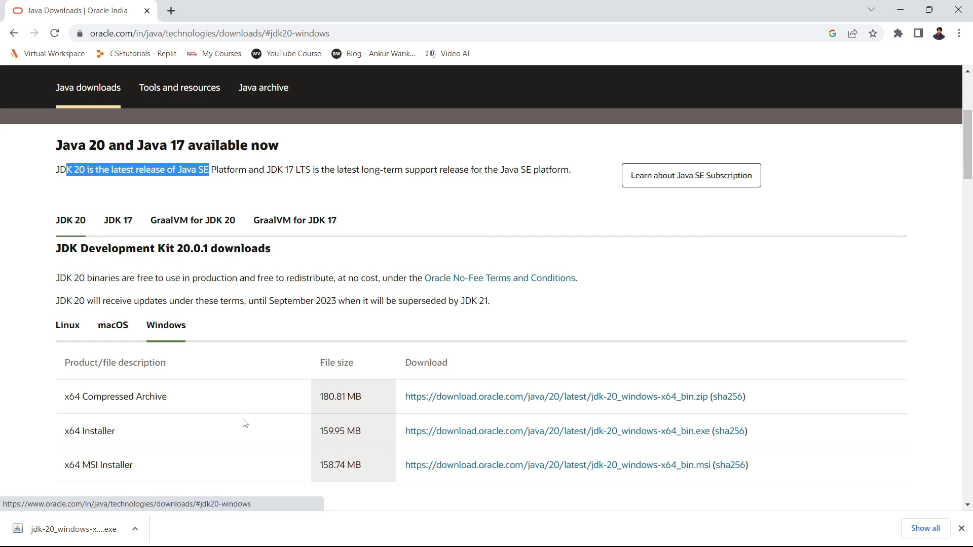
Start downloading the JDK 20 Windows x64 Installer (.exe) and cancel that download
{"action": "scroll", "coordinate": [245, 423], "scroll_direction": "down", "scroll_amount": 1}
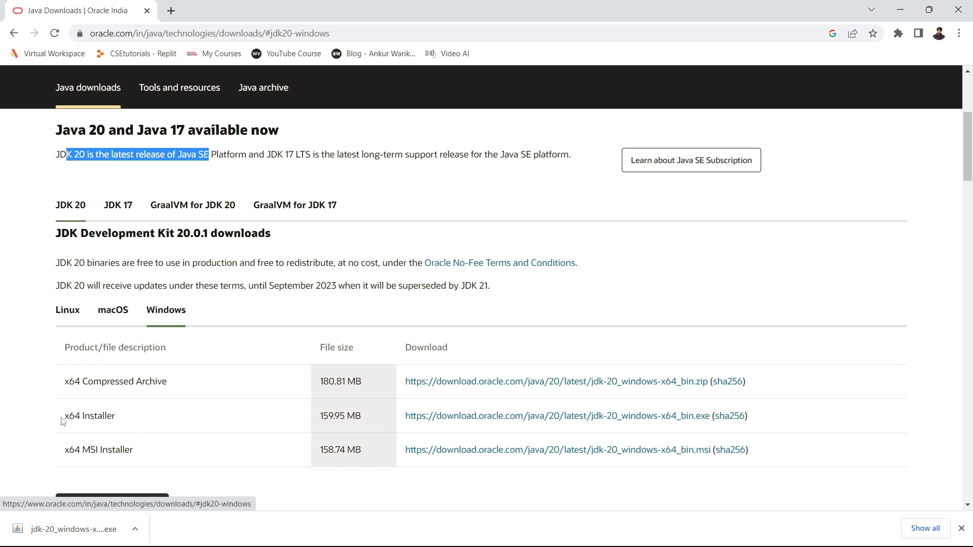
{"action": "left_click_drag", "start_coordinate": [70, 419], "coordinate": [118, 419]}
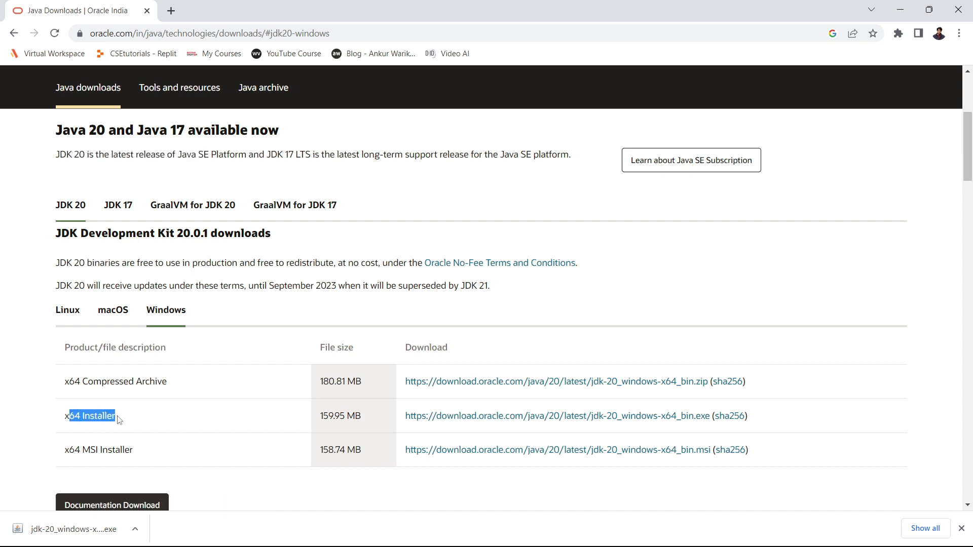
{"action": "left_click", "coordinate": [49, 430]}
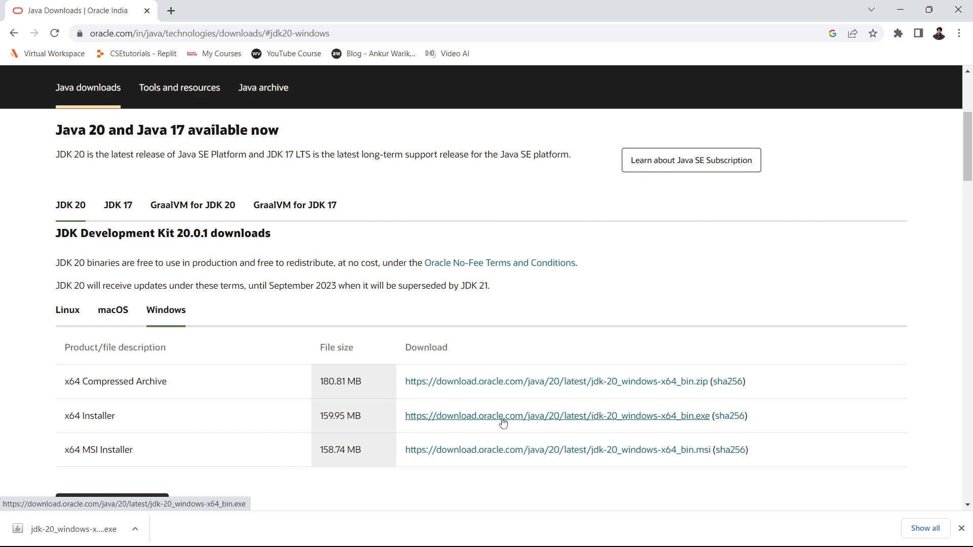
{"action": "left_click", "coordinate": [463, 422]}
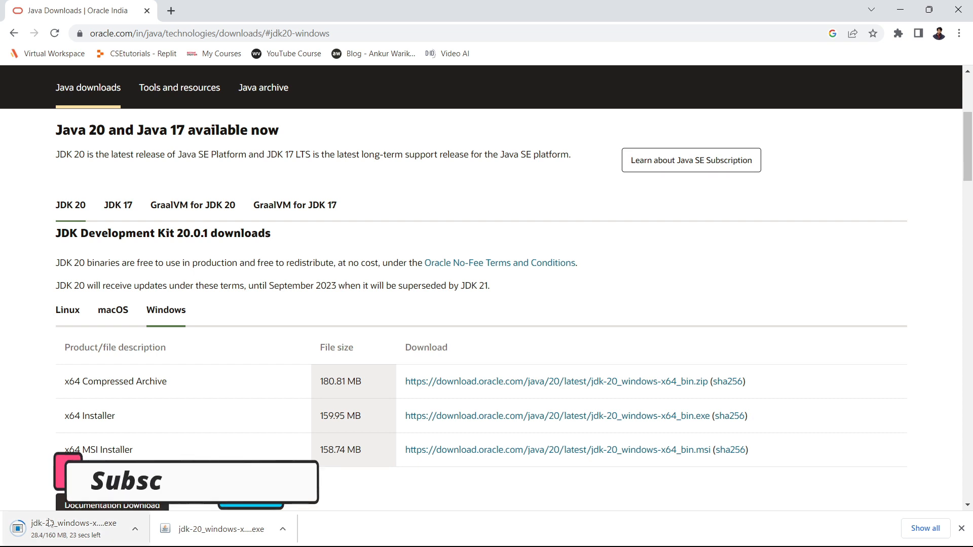
{"action": "left_click", "coordinate": [136, 530]}
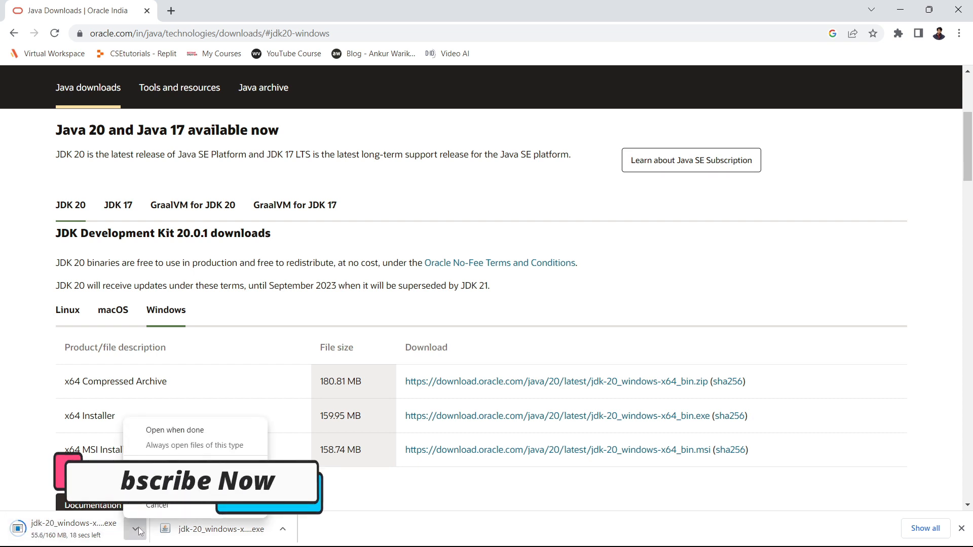
{"action": "left_click", "coordinate": [158, 505]}
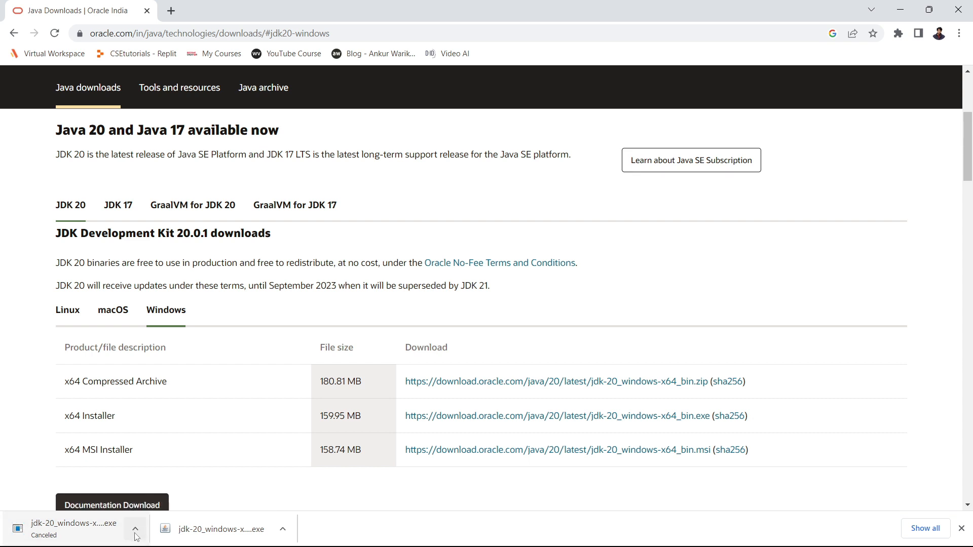
Locate the previously downloaded jdk-20_windows-x64_bin installer in its folder and launch it
{"action": "left_click", "coordinate": [287, 533]}
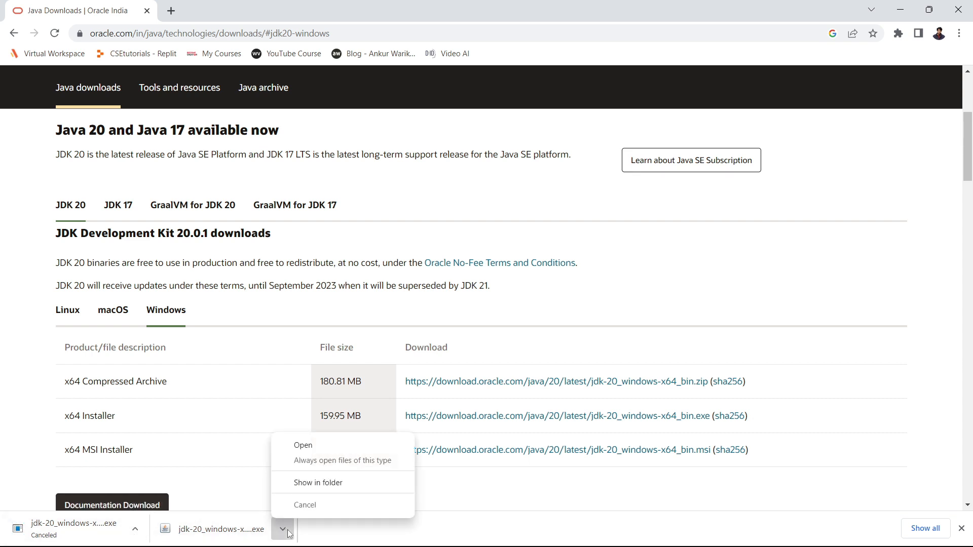
{"action": "left_click", "coordinate": [311, 486]}
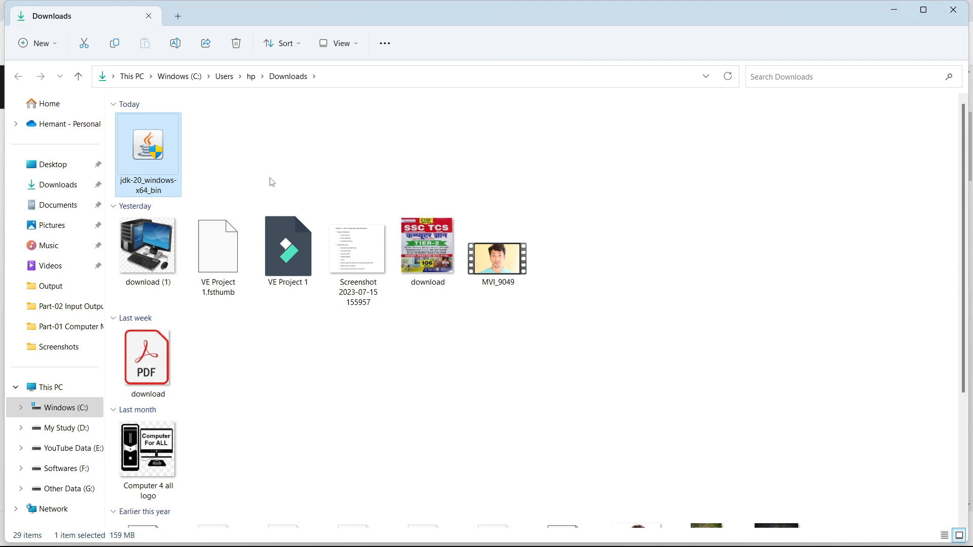
{"action": "double_click", "coordinate": [160, 166]}
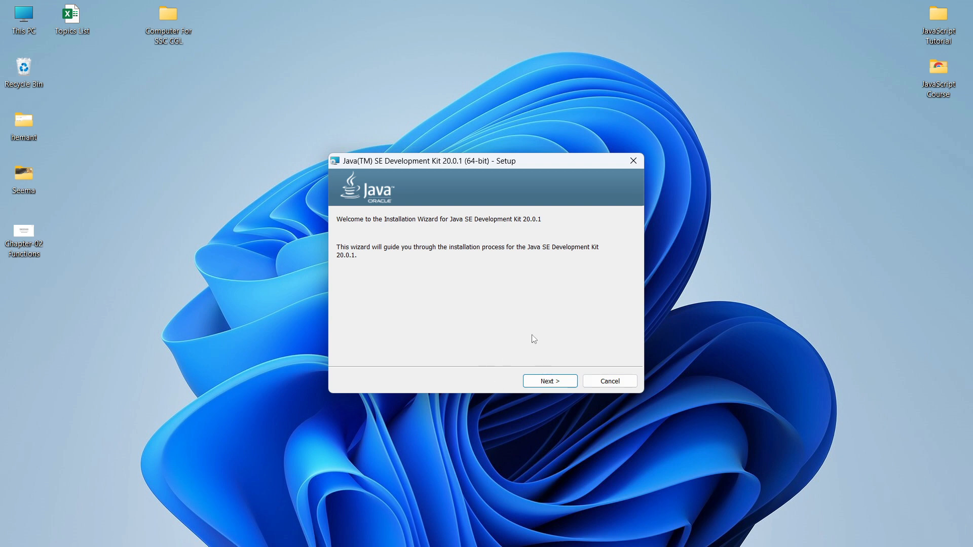
Install Java SE Development Kit 20.0.1 to the default folder C:\Program Files\Java\jdk-20\ and close the wizard
{"action": "left_click", "coordinate": [550, 383]}
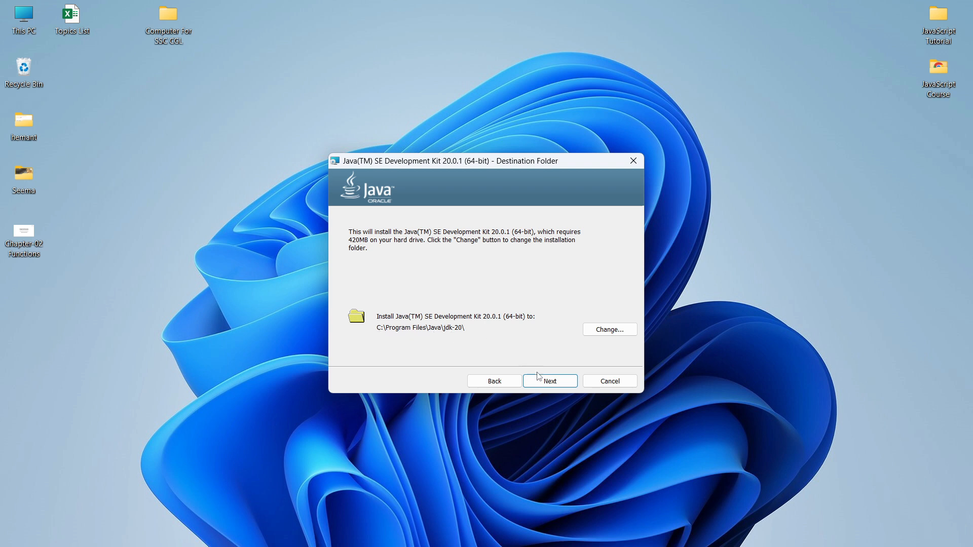
{"action": "left_click", "coordinate": [547, 384]}
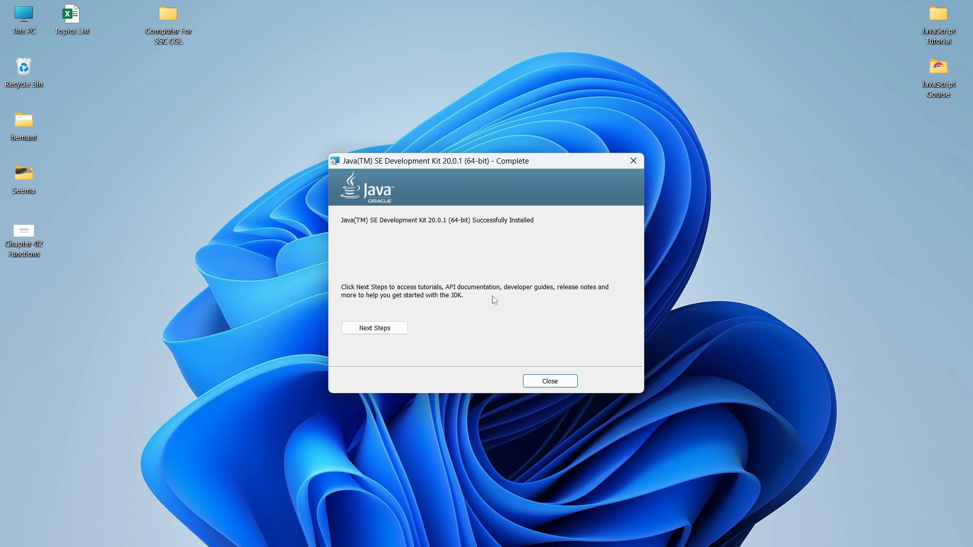
{"action": "left_click", "coordinate": [547, 384]}
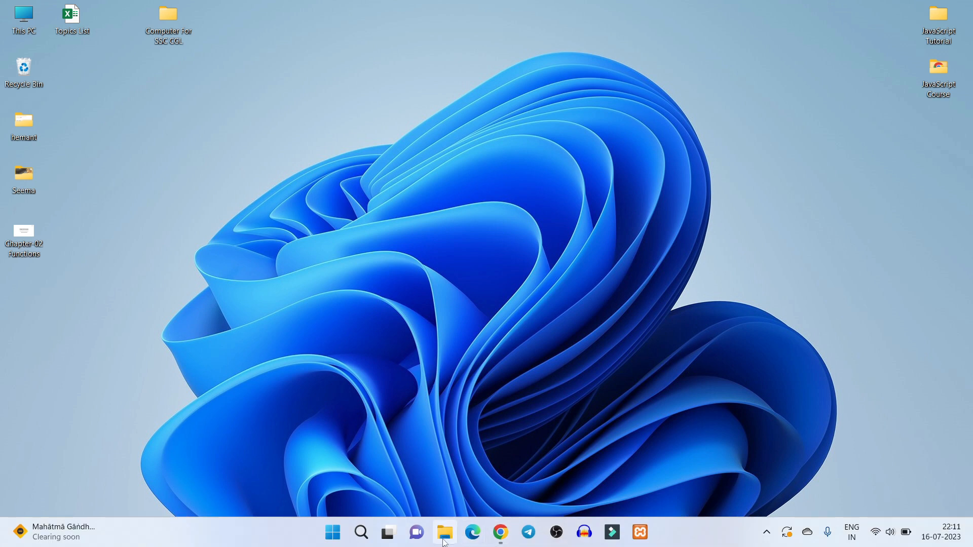
Switch to File Explorer and open the folder C:\Program Files\Java\jdk-20\bin
{"action": "left_click", "coordinate": [445, 534]}
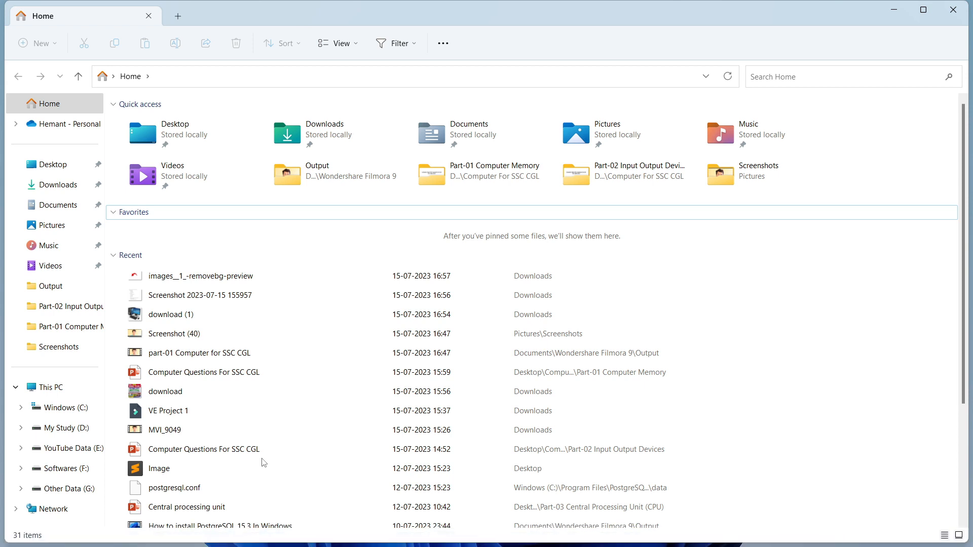
{"action": "left_click", "coordinate": [70, 413]}
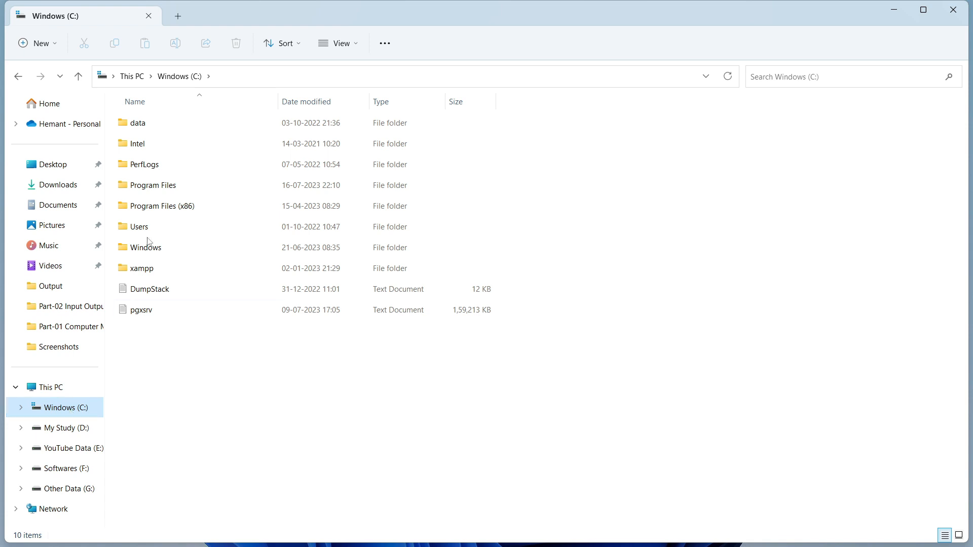
{"action": "double_click", "coordinate": [152, 187]}
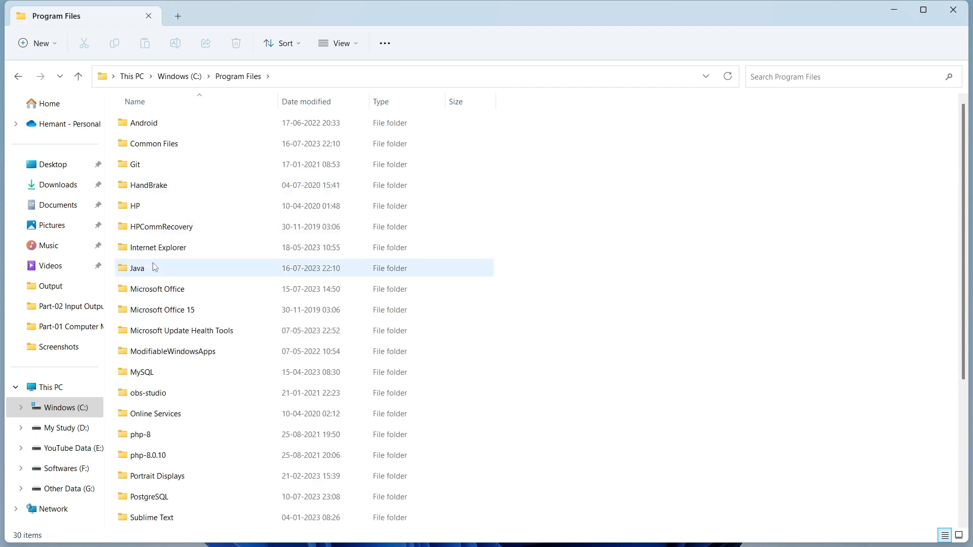
{"action": "mouse_move", "coordinate": [155, 274]}
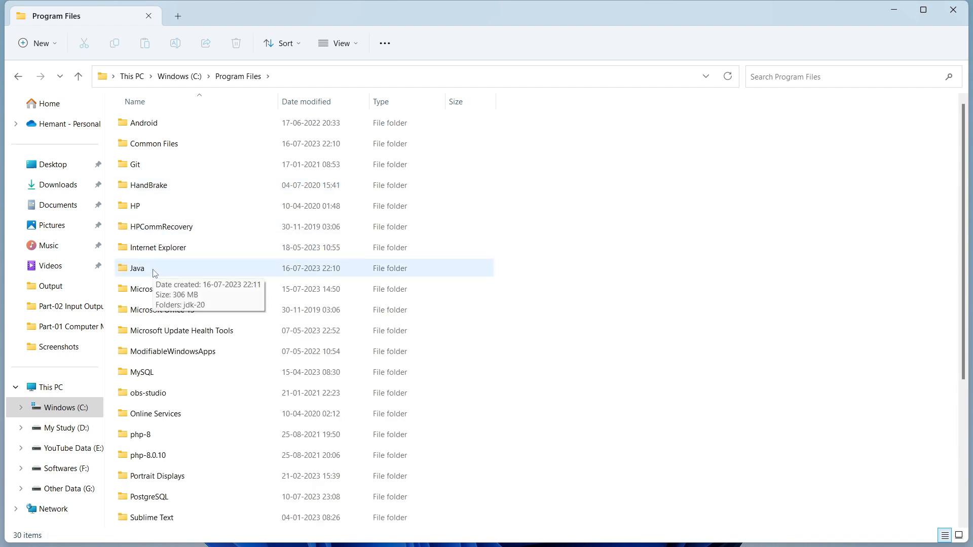
{"action": "double_click", "coordinate": [154, 270]}
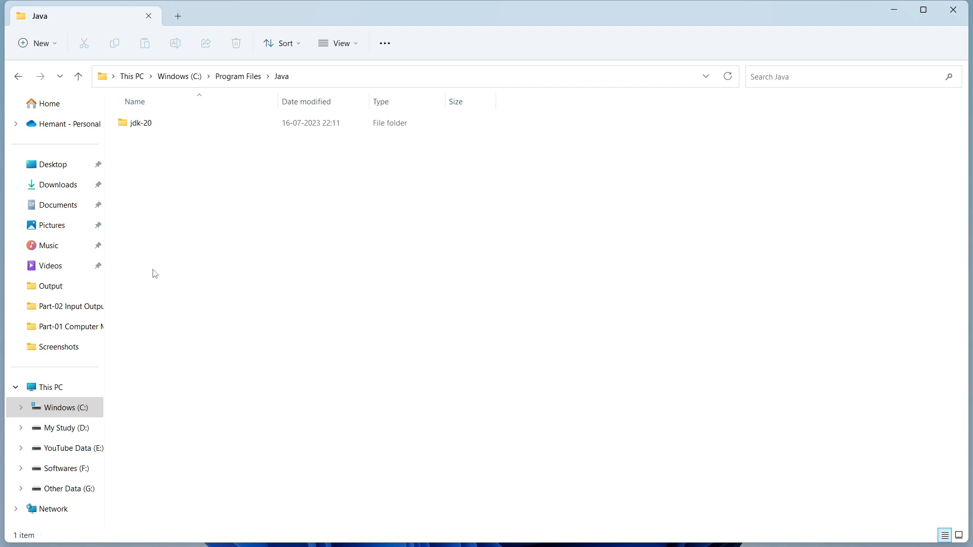
{"action": "double_click", "coordinate": [146, 124]}
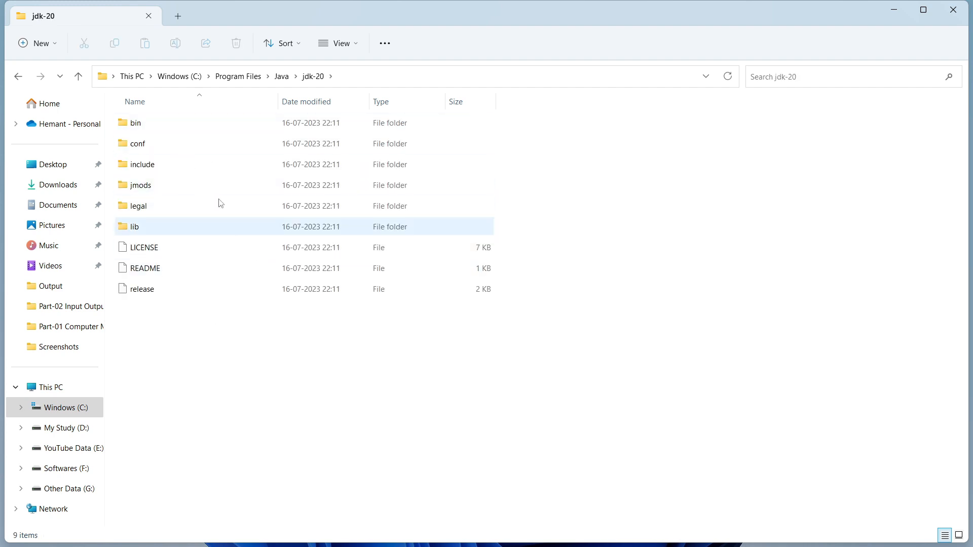
{"action": "mouse_move", "coordinate": [238, 192]}
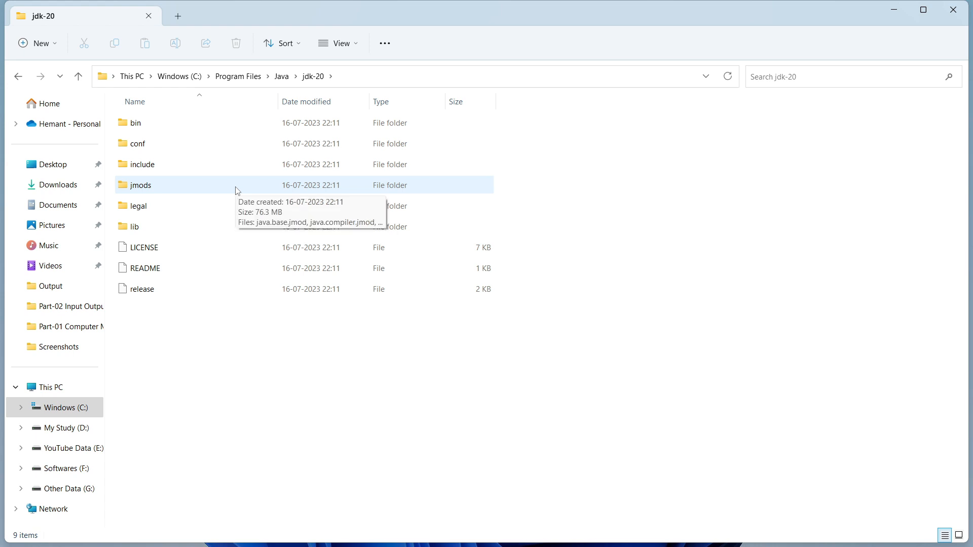
{"action": "double_click", "coordinate": [142, 130]}
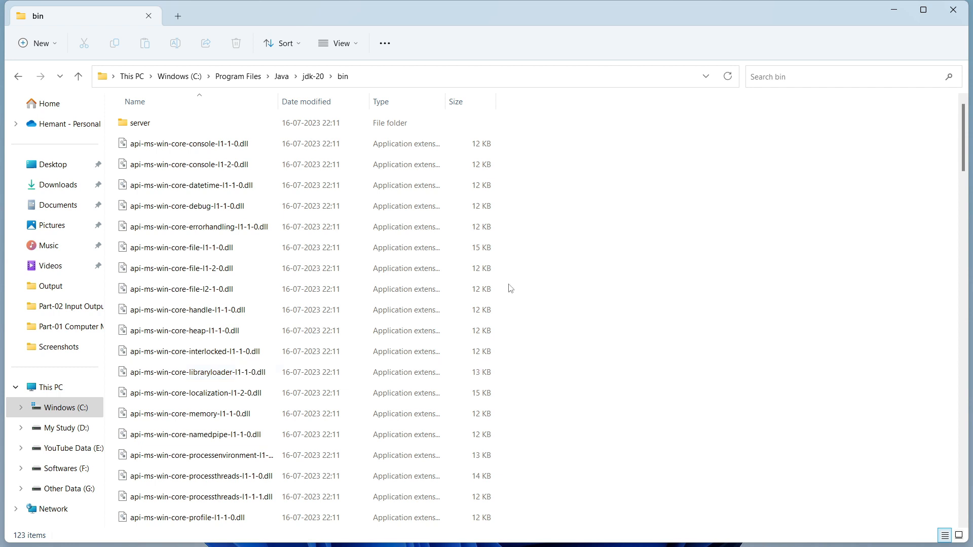
Copy the full path of the JDK's bin folder and minimize the File Explorer window
{"action": "left_click", "coordinate": [364, 80]}
{"action": "key", "text": "ctrl+c"}
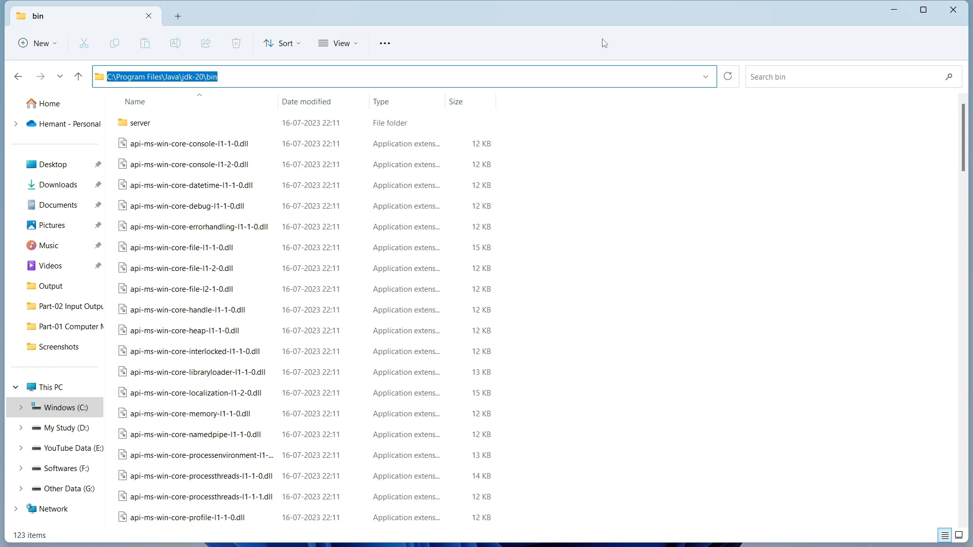
{"action": "left_click", "coordinate": [908, 11]}
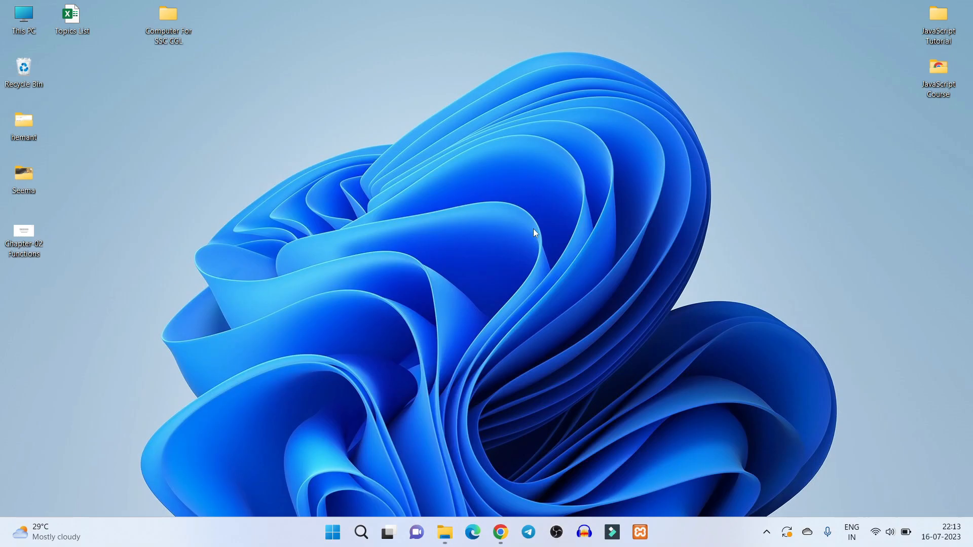
Search Windows for "edit" and open the "Edit the system environment variables" settings
{"action": "key", "text": "super"}
{"action": "type", "text": "ein"}
{"action": "key", "text": "BackSpace"}
{"action": "key", "text": "BackSpace"}
{"action": "type", "text": "n"}
{"action": "key", "text": "BackSpace"}
{"action": "key", "text": "BackSpace"}
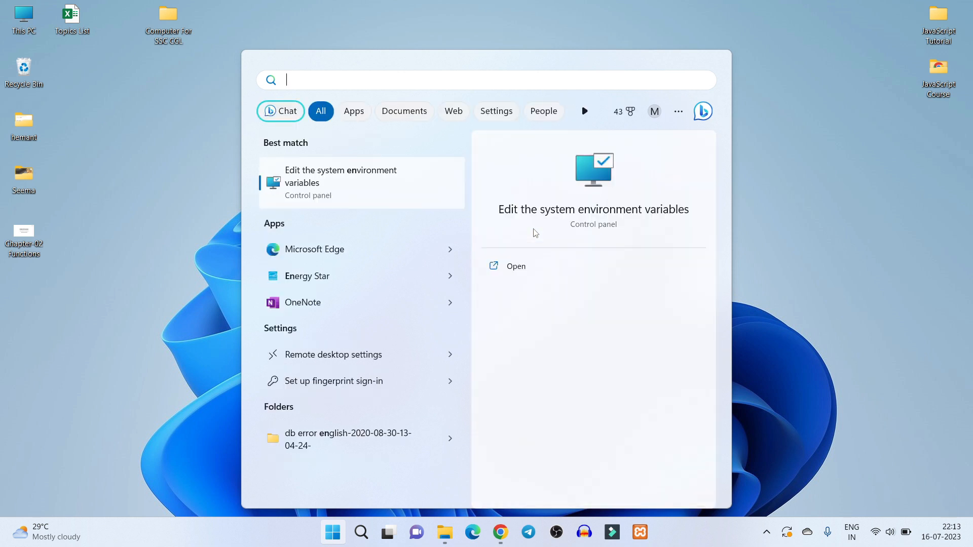
{"action": "type", "text": "edit"}
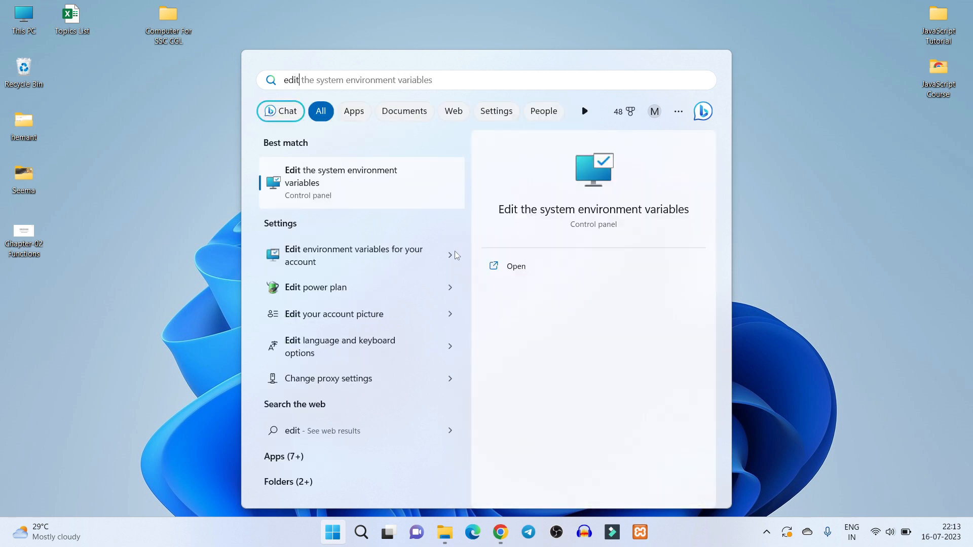
{"action": "left_click", "coordinate": [329, 171]}
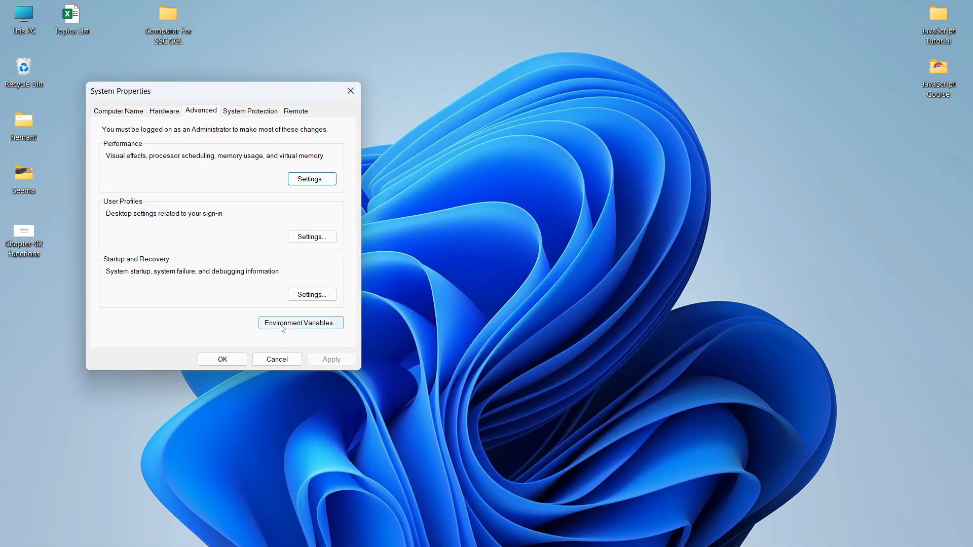
Add the copied path C:\Program Files\Java\jdk-20\bin as a new entry in the system Path variable and confirm all the open settings dialogs
{"action": "left_click", "coordinate": [288, 329]}
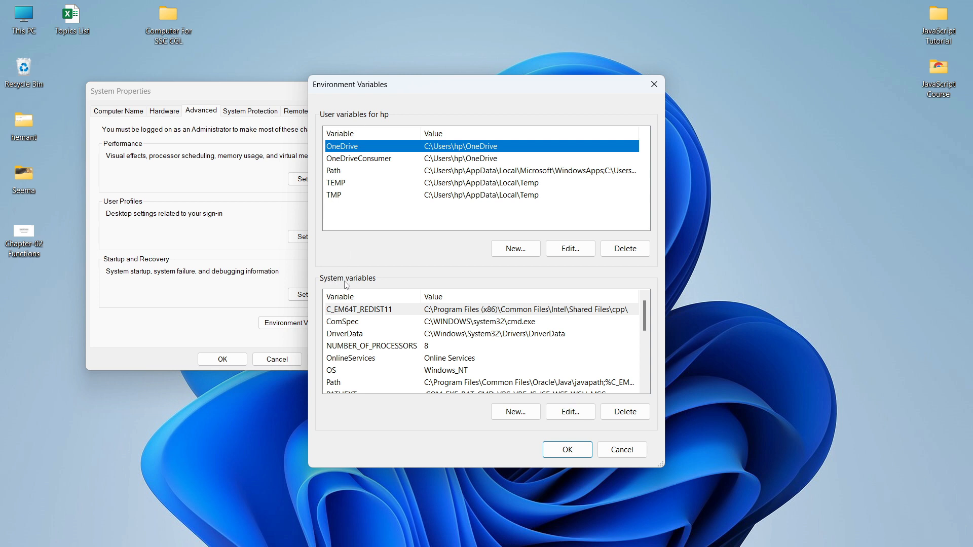
{"action": "left_click", "coordinate": [334, 384]}
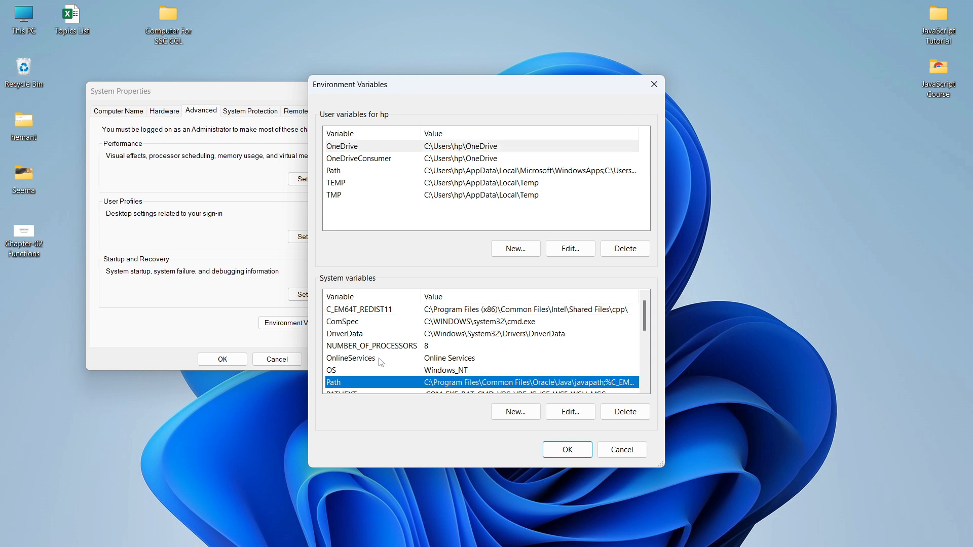
{"action": "left_click", "coordinate": [570, 413]}
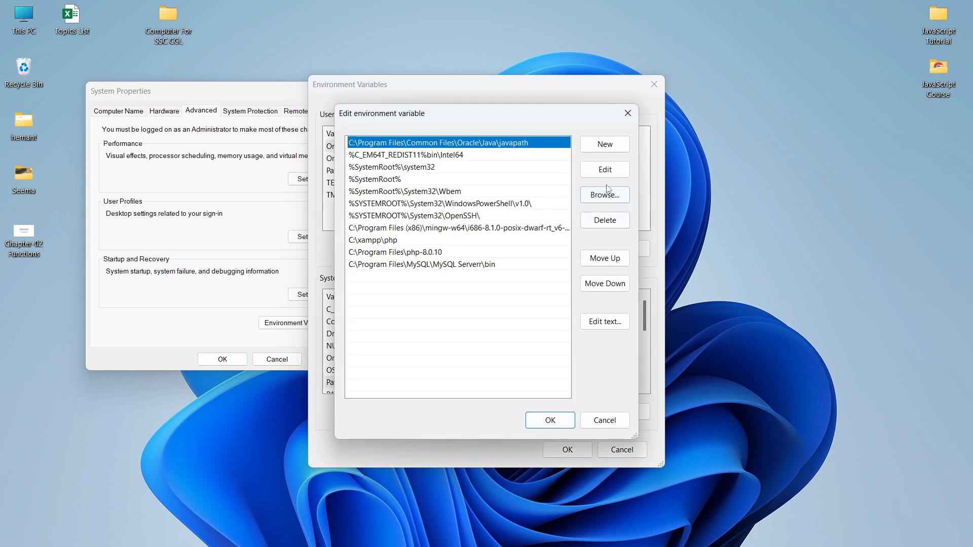
{"action": "left_click", "coordinate": [611, 170]}
{"action": "left_click", "coordinate": [509, 313]}
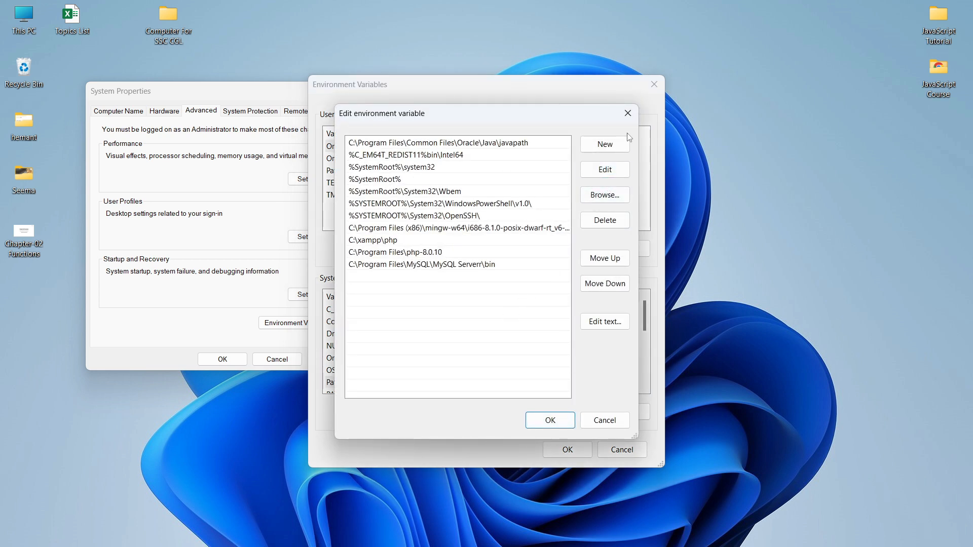
{"action": "left_click", "coordinate": [604, 146]}
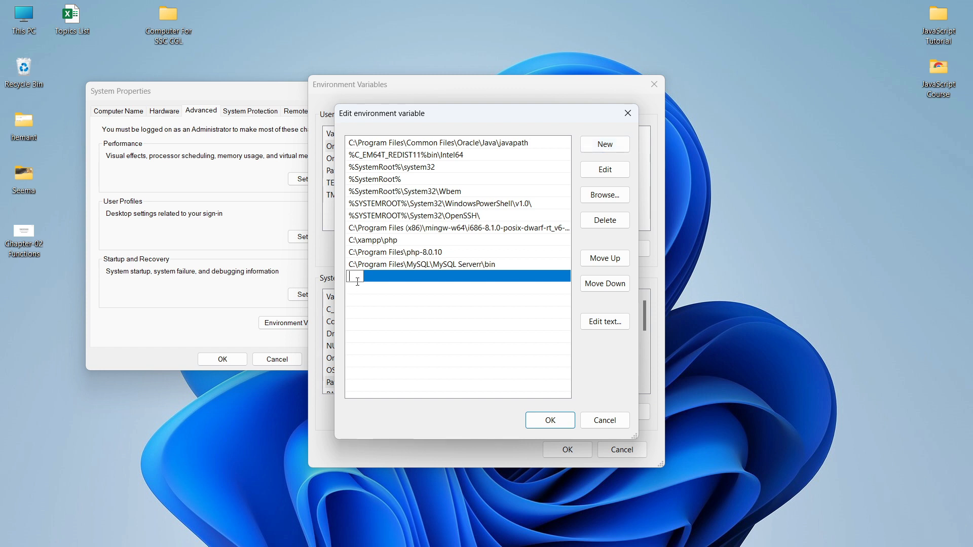
{"action": "key", "text": "ctrl+v"}
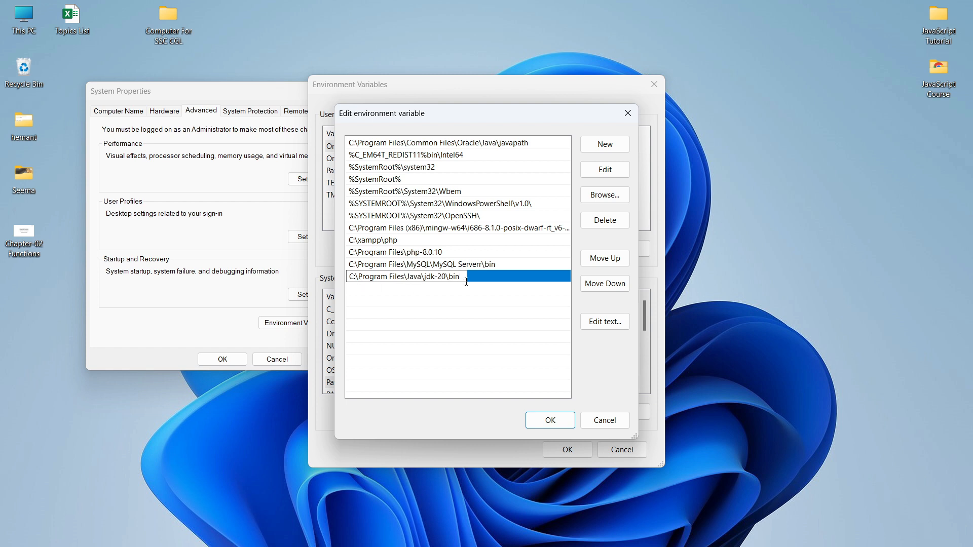
{"action": "left_click", "coordinate": [552, 423]}
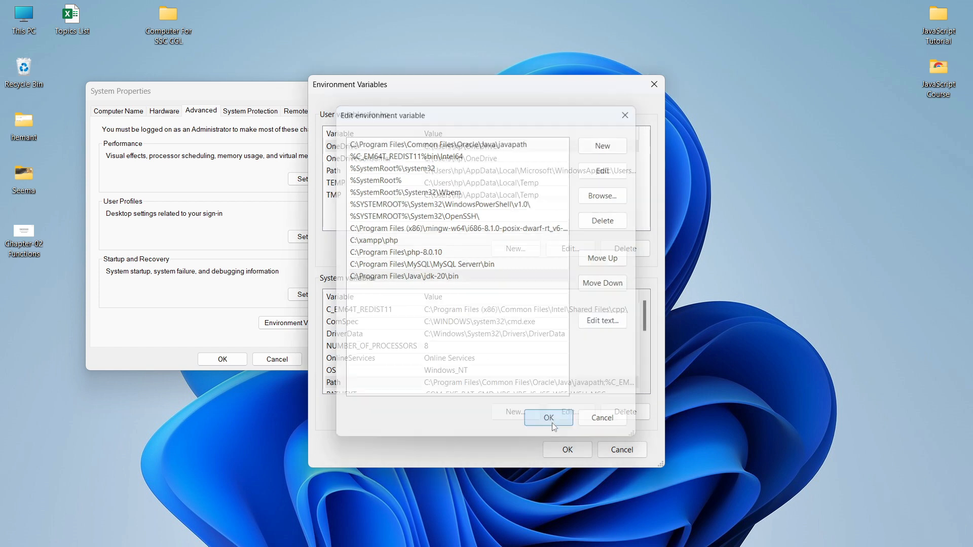
{"action": "left_click", "coordinate": [568, 449]}
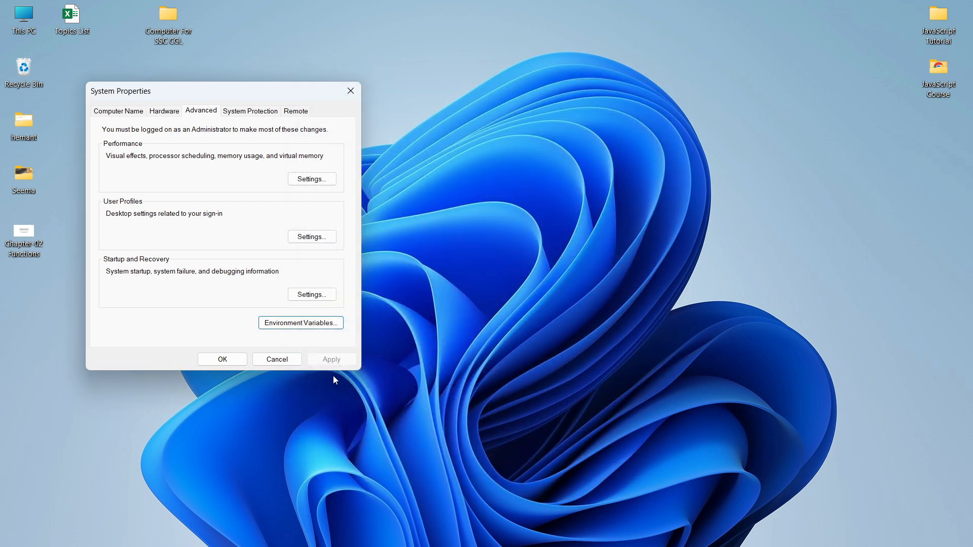
{"action": "left_click", "coordinate": [218, 360]}
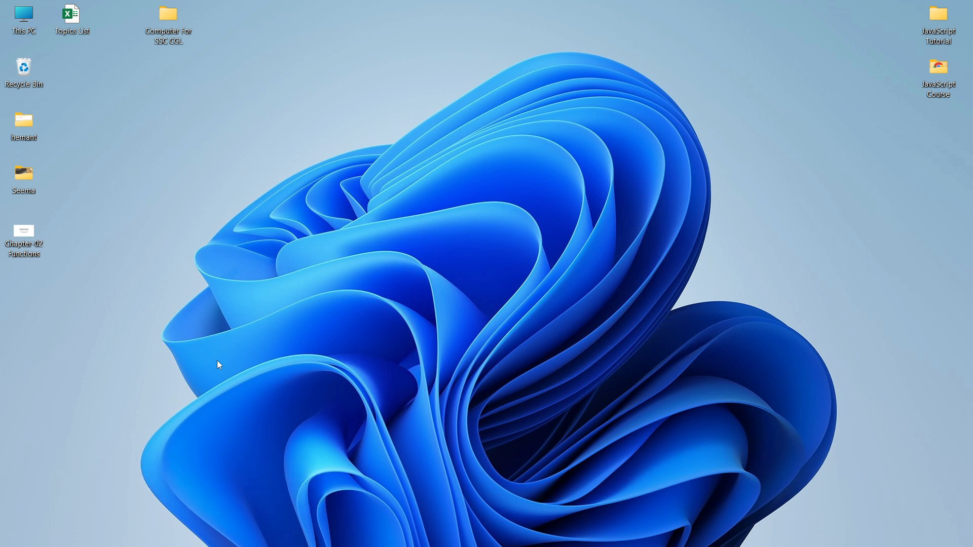
Open a Command Prompt window with cmd and move it nearer the middle of the desktop
{"action": "right_click", "coordinate": [368, 294]}
{"action": "left_click", "coordinate": [419, 164]}
{"action": "key", "text": "super+r"}
{"action": "key", "text": "Escape"}
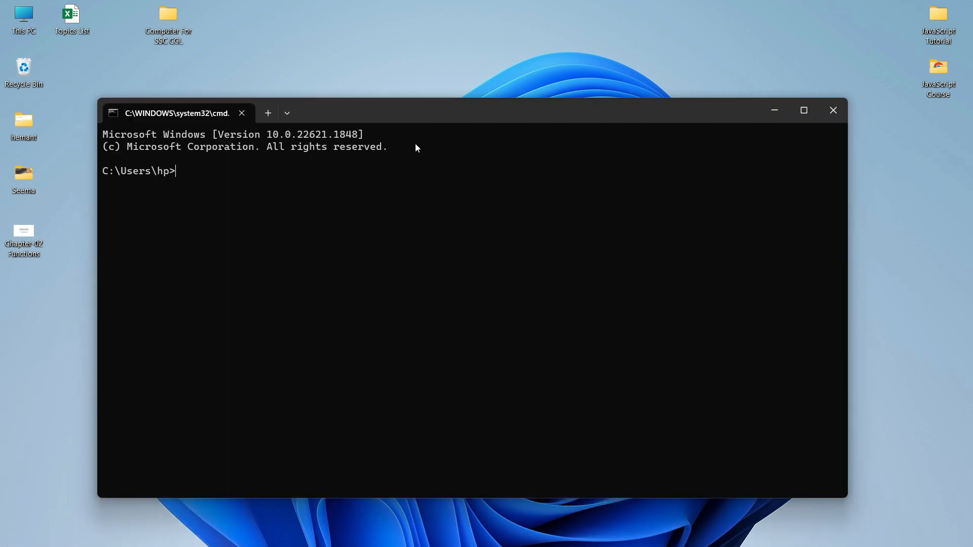
{"action": "left_click_drag", "start_coordinate": [433, 111], "coordinate": [488, 118]}
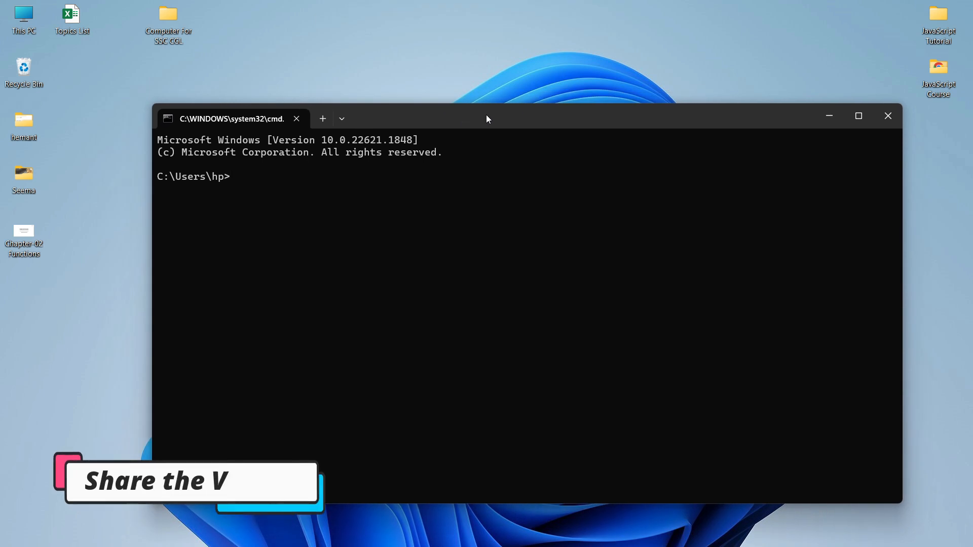
Run the java and javac commands to check that the Java launcher and compiler are recognised
{"action": "type", "text": "java"}
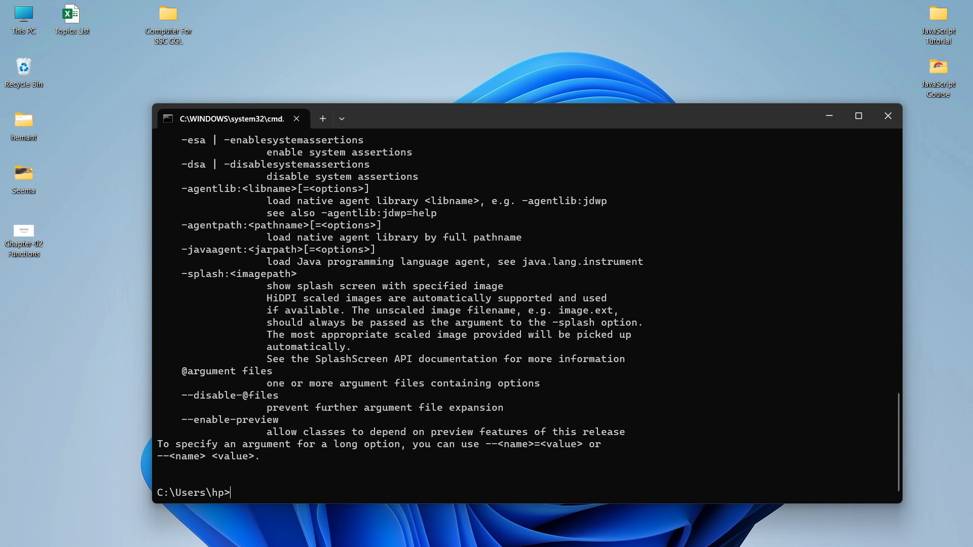
{"action": "type", "text": "java"}
{"action": "type", "text": "c"}
{"action": "key", "text": "Return"}
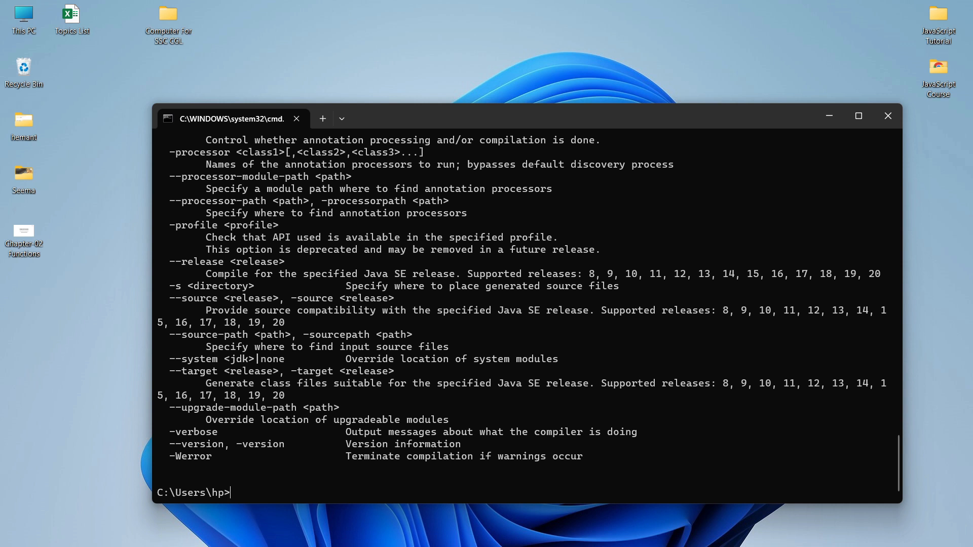
Clear the console with cls, run java --version and highlight the line giving the Java version
{"action": "type", "text": "cls"}
{"action": "key", "text": "Return"}
{"action": "key", "text": "Return"}
{"action": "key", "text": "Return"}
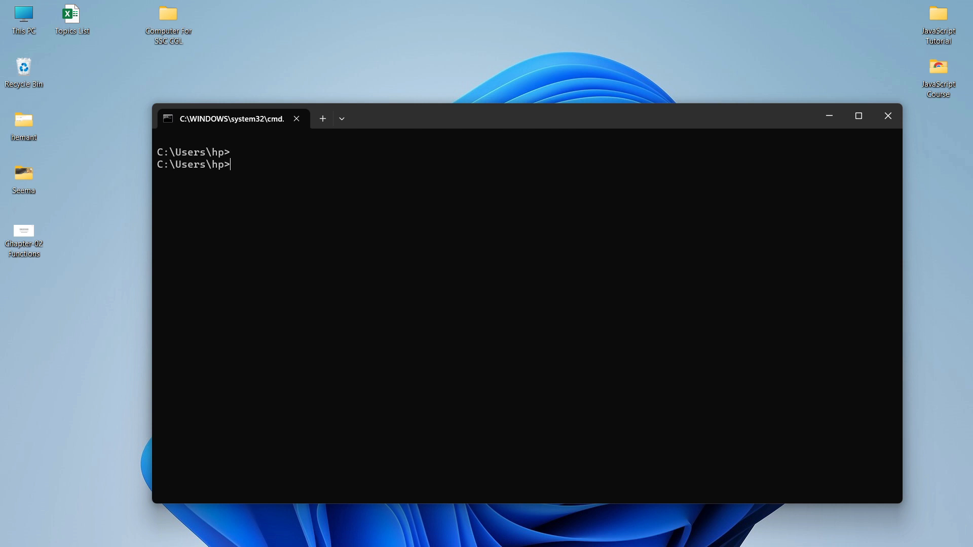
{"action": "type", "text": "java --version"}
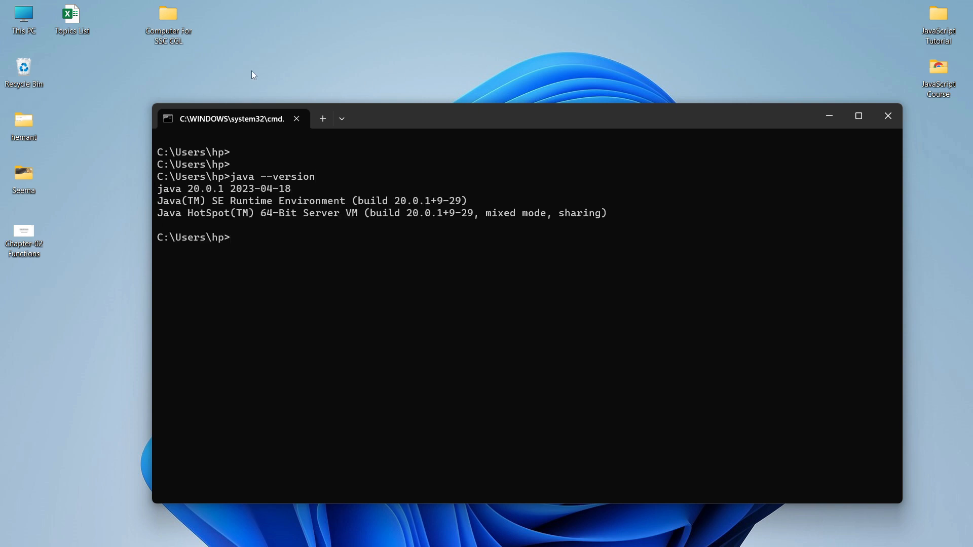
{"action": "left_click_drag", "start_coordinate": [163, 192], "coordinate": [288, 194]}
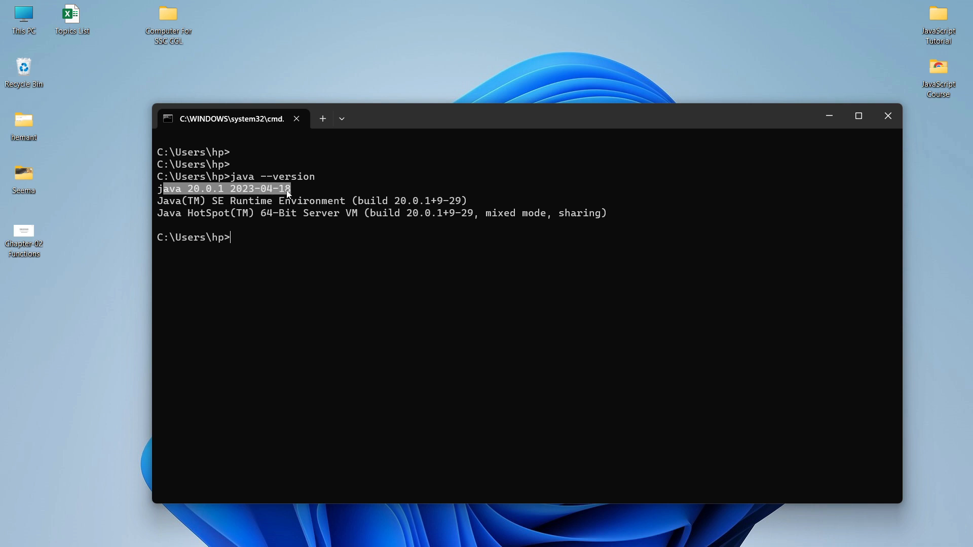